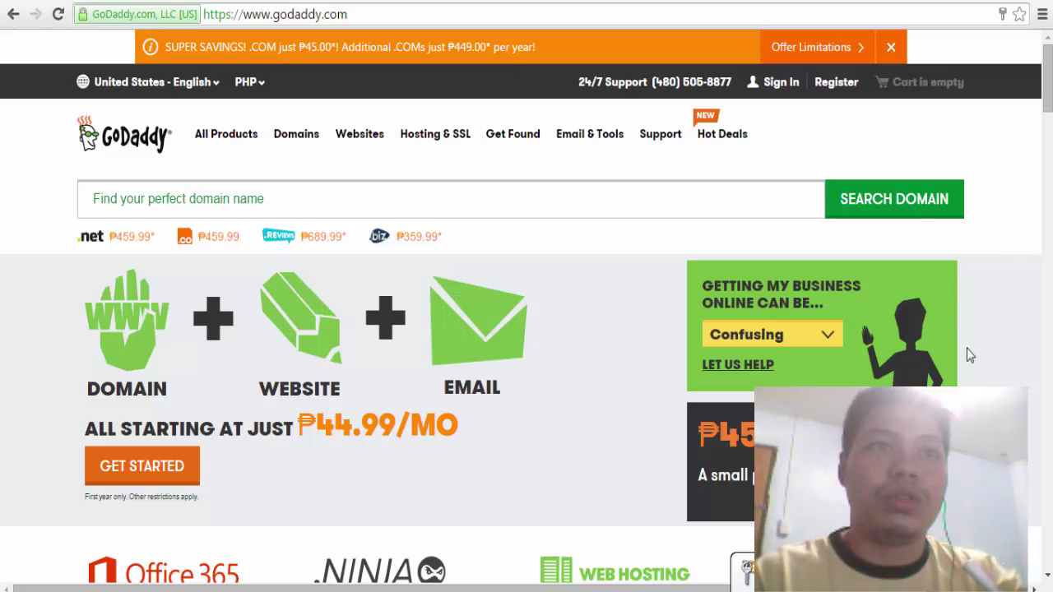
- Sign in to the GoDaddy account with the saved credentials and open the management page for its domains
{"action": "left_click", "coordinate": [779, 83]}
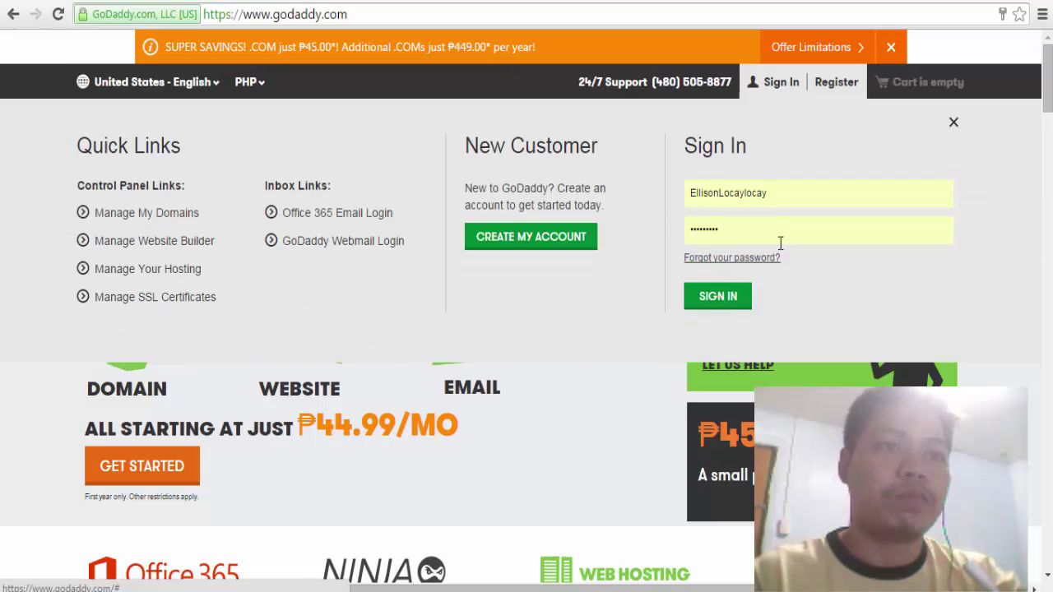
{"action": "left_click", "coordinate": [730, 298]}
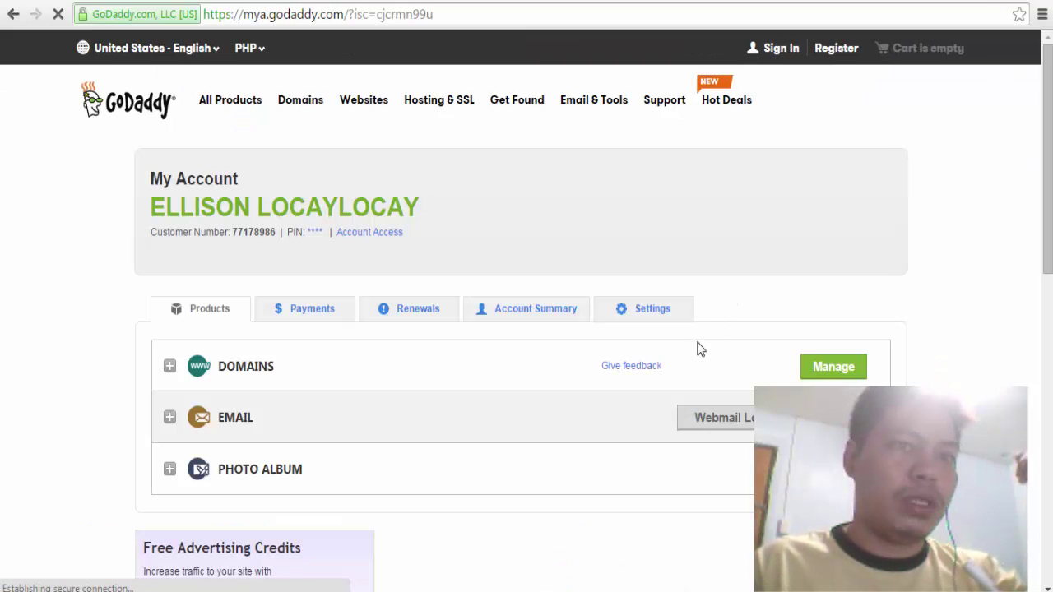
{"action": "left_click", "coordinate": [820, 372]}
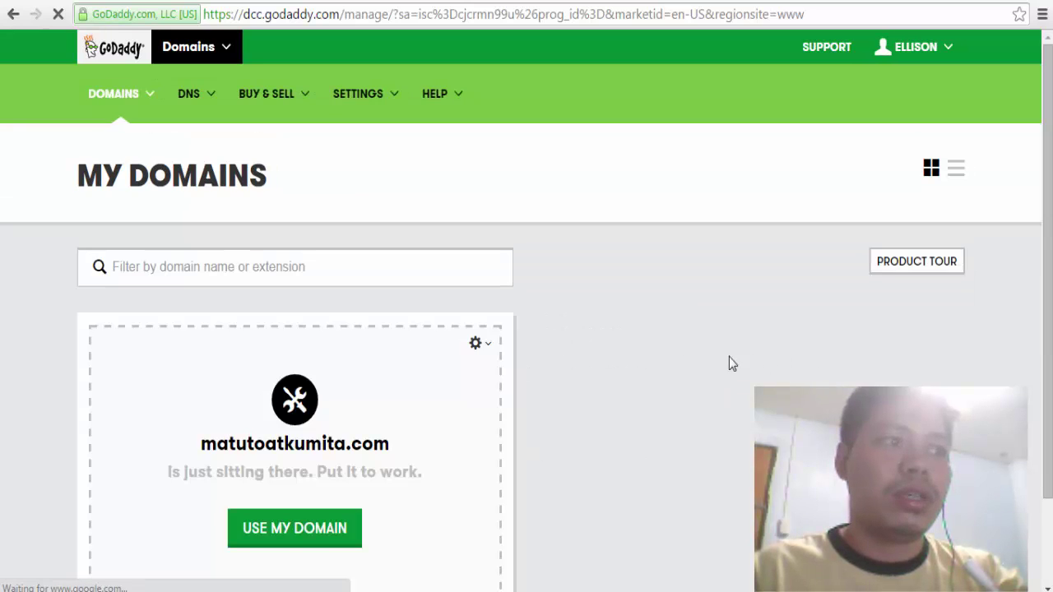
- Open the domain details of matutoatkumita.com
{"action": "scroll", "coordinate": [524, 442], "scroll_direction": "down", "scroll_amount": 1}
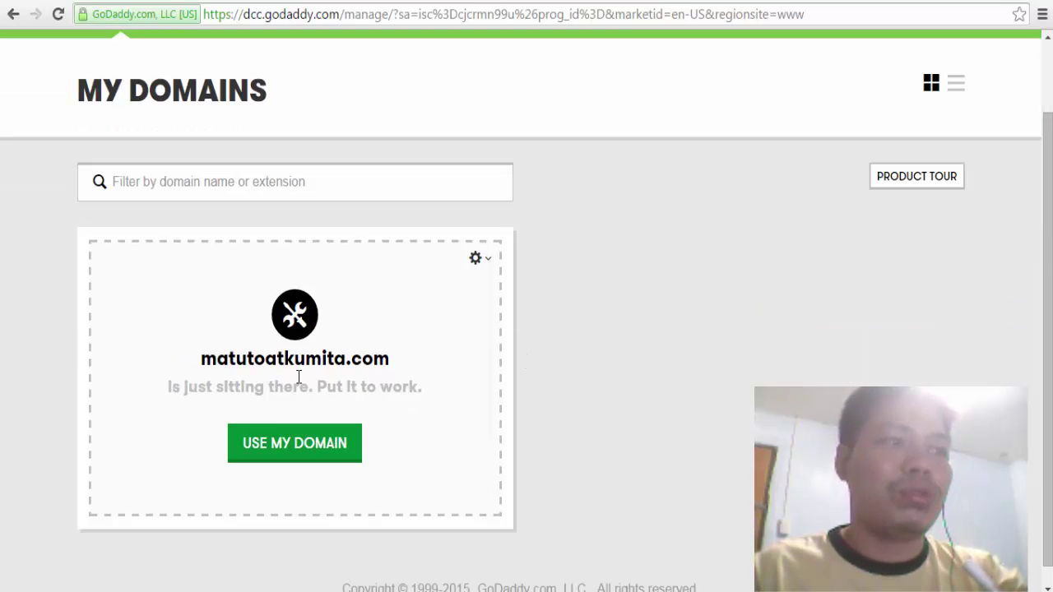
{"action": "left_click", "coordinate": [490, 265]}
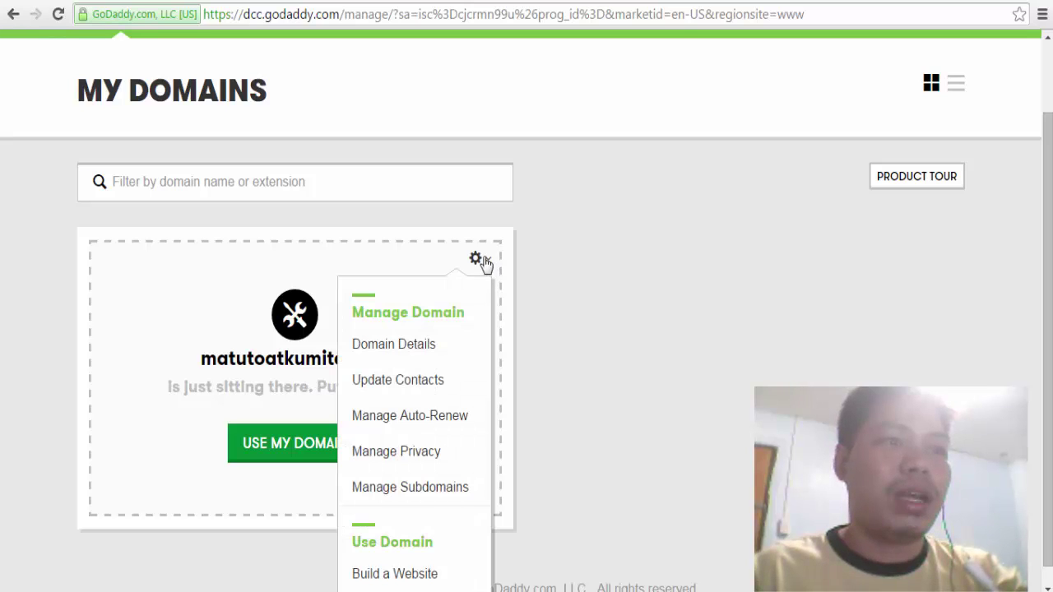
{"action": "left_click", "coordinate": [444, 352]}
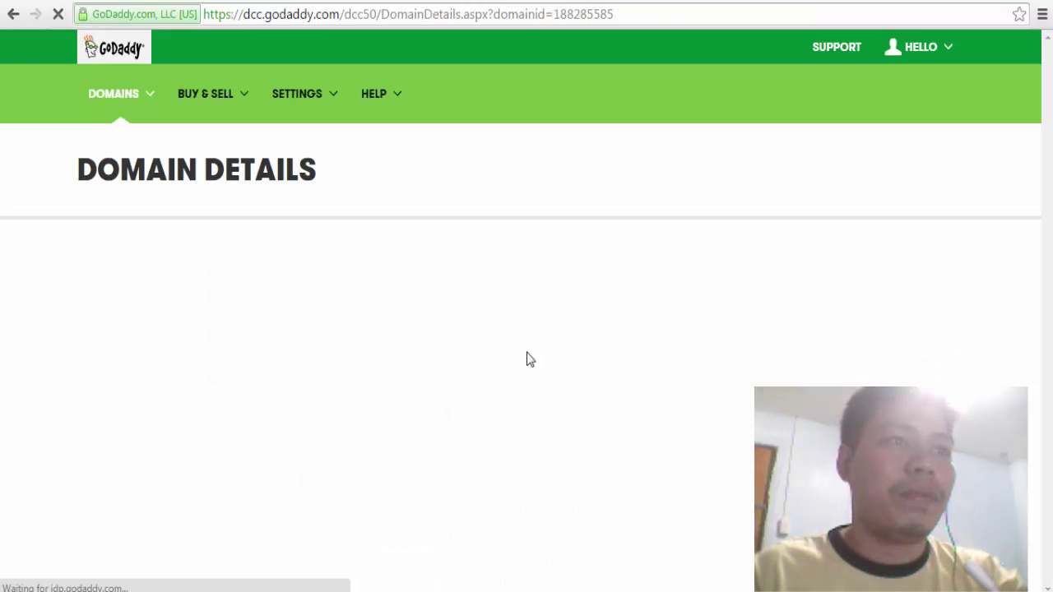
- Open the nameserver settings of matutoatkumita.com and change the setup type to Custom
{"action": "scroll", "coordinate": [523, 360], "scroll_direction": "down", "scroll_amount": 2}
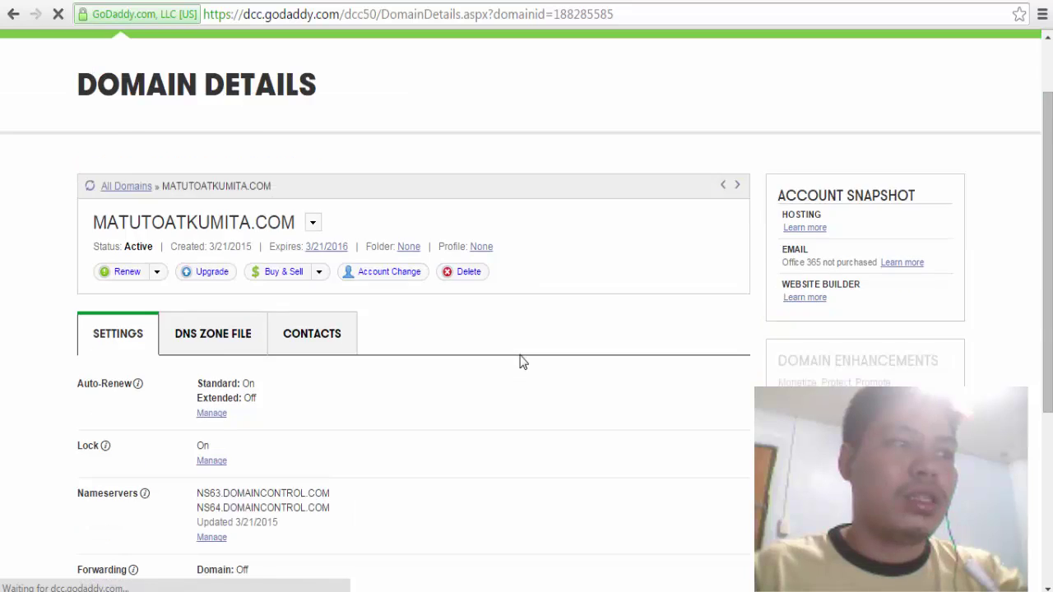
{"action": "scroll", "coordinate": [519, 362], "scroll_direction": "down", "scroll_amount": 1}
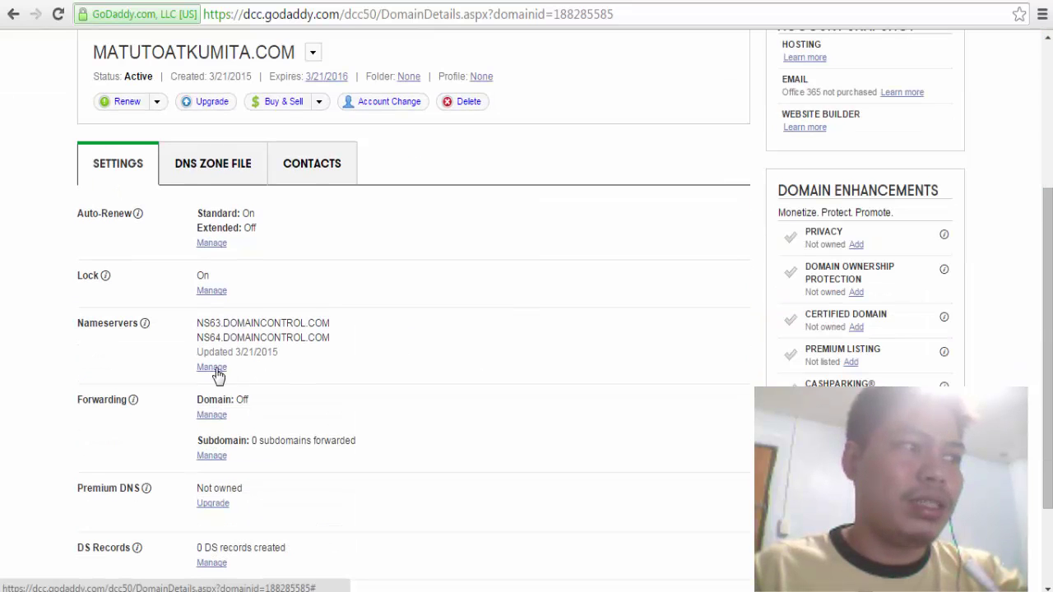
{"action": "left_click_drag", "start_coordinate": [94, 334], "coordinate": [190, 334]}
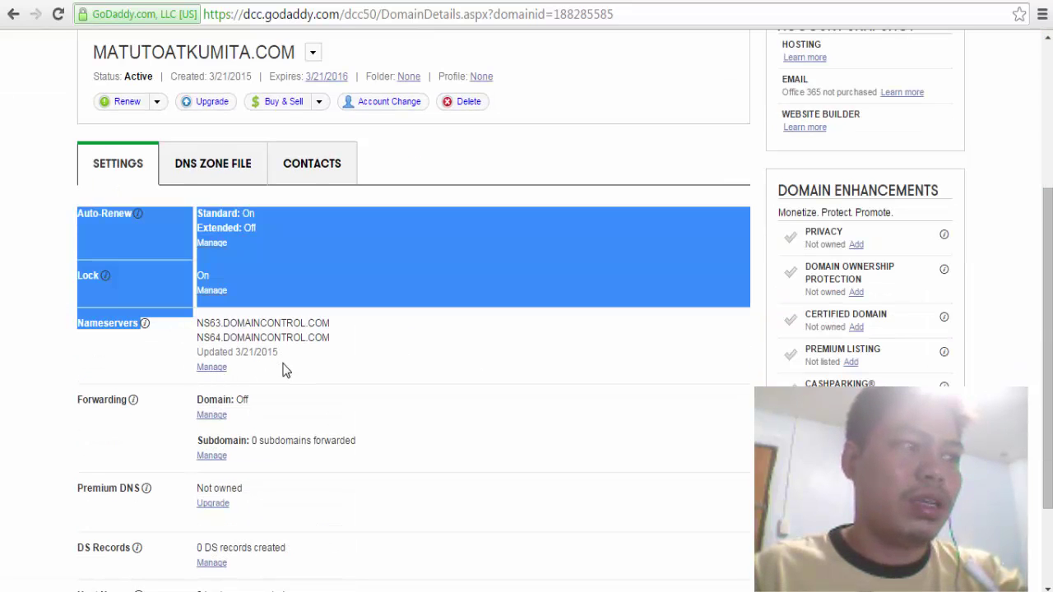
{"action": "left_click", "coordinate": [83, 339]}
{"action": "left_click_drag", "start_coordinate": [79, 329], "coordinate": [143, 327]}
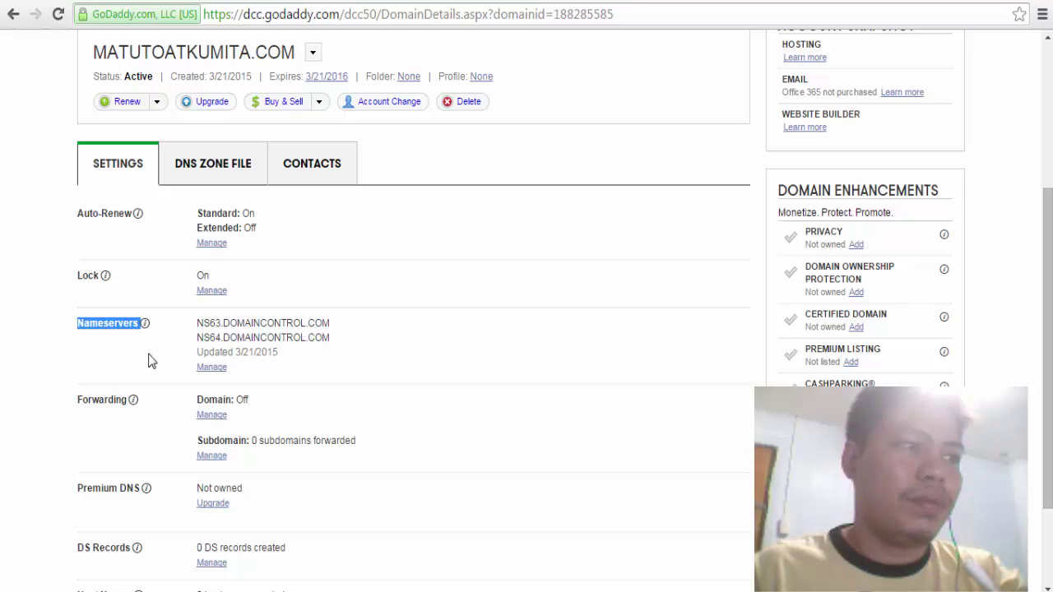
{"action": "left_click", "coordinate": [207, 370]}
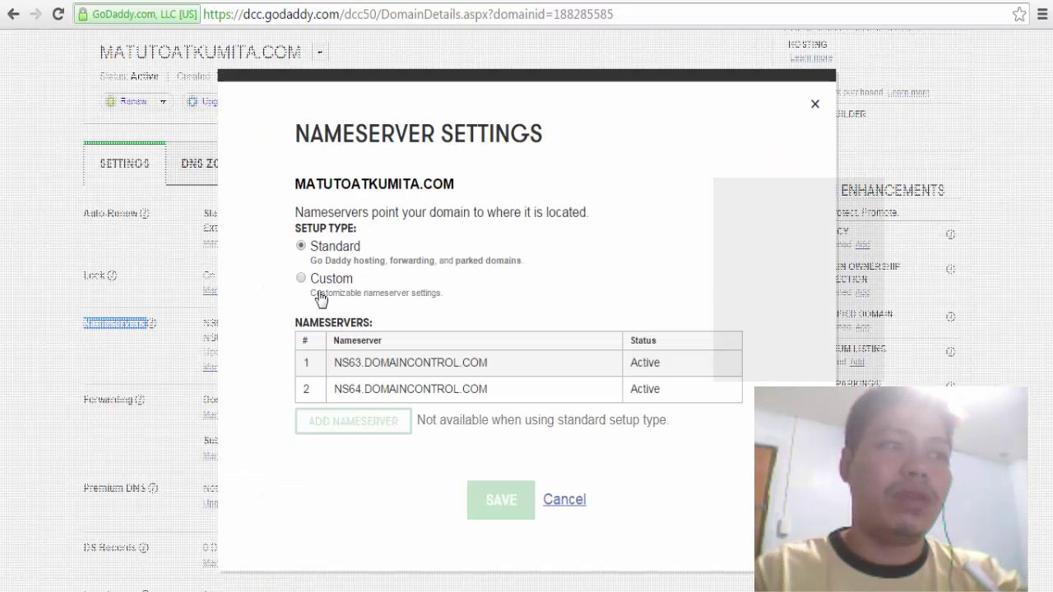
{"action": "left_click", "coordinate": [301, 280]}
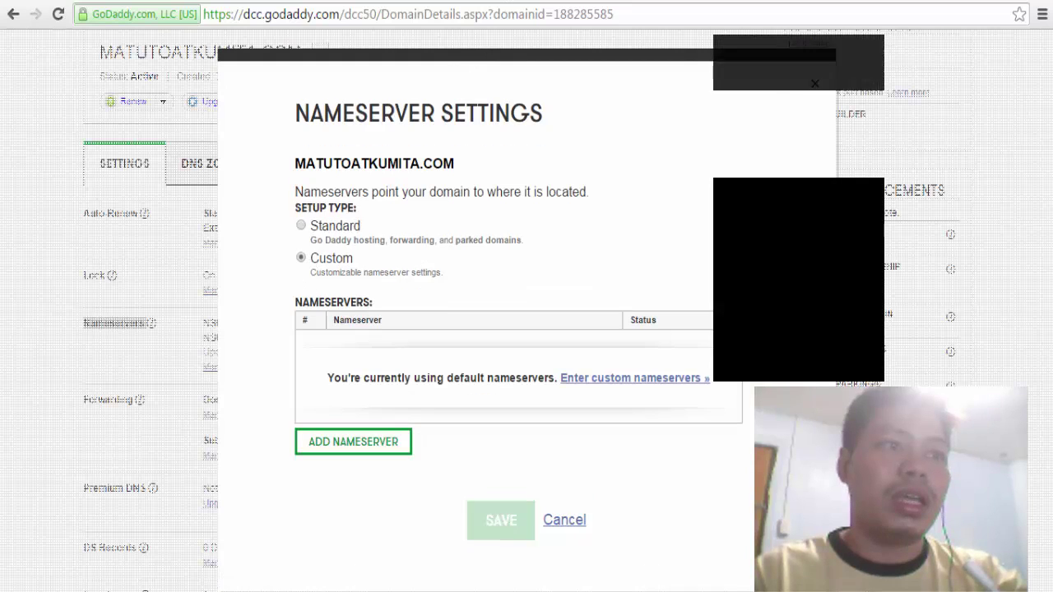
- Copy ns1.fatcow.com from the FatCow control panel and enter it in GoDaddy as the first custom nameserver
{"action": "left_click", "coordinate": [510, 2]}
{"action": "left_click_drag", "start_coordinate": [785, 135], "coordinate": [718, 134]}
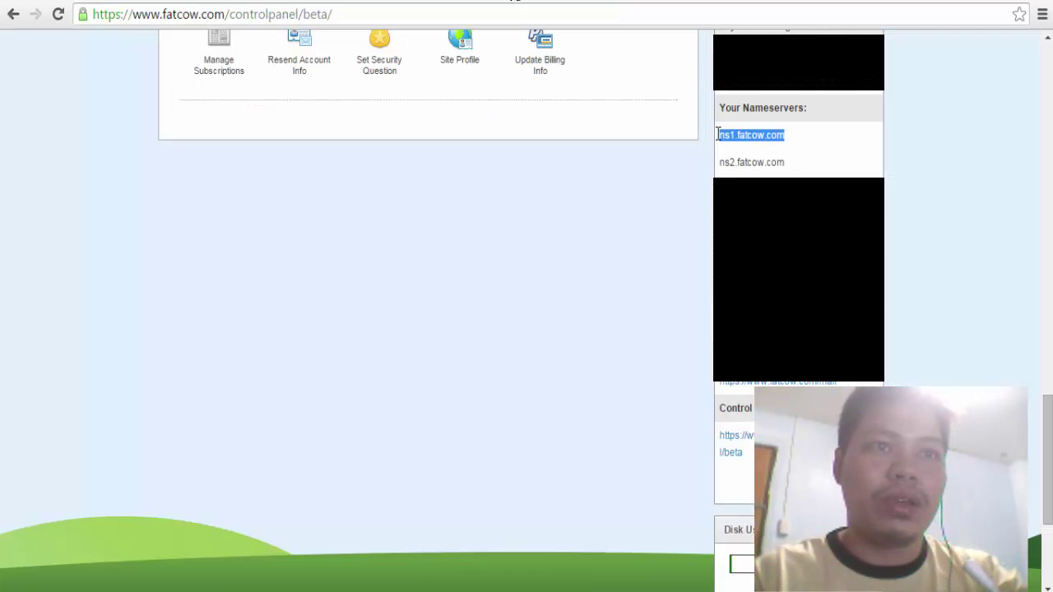
{"action": "right_click", "coordinate": [731, 135]}
{"action": "left_click", "coordinate": [748, 147]}
{"action": "left_click", "coordinate": [370, 2]}
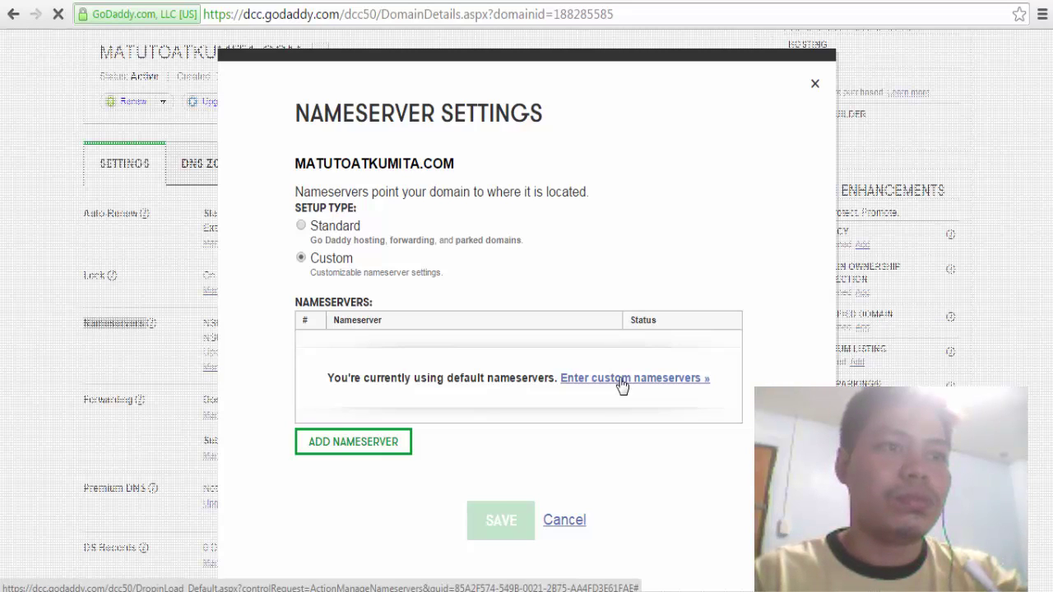
{"action": "left_click", "coordinate": [623, 386]}
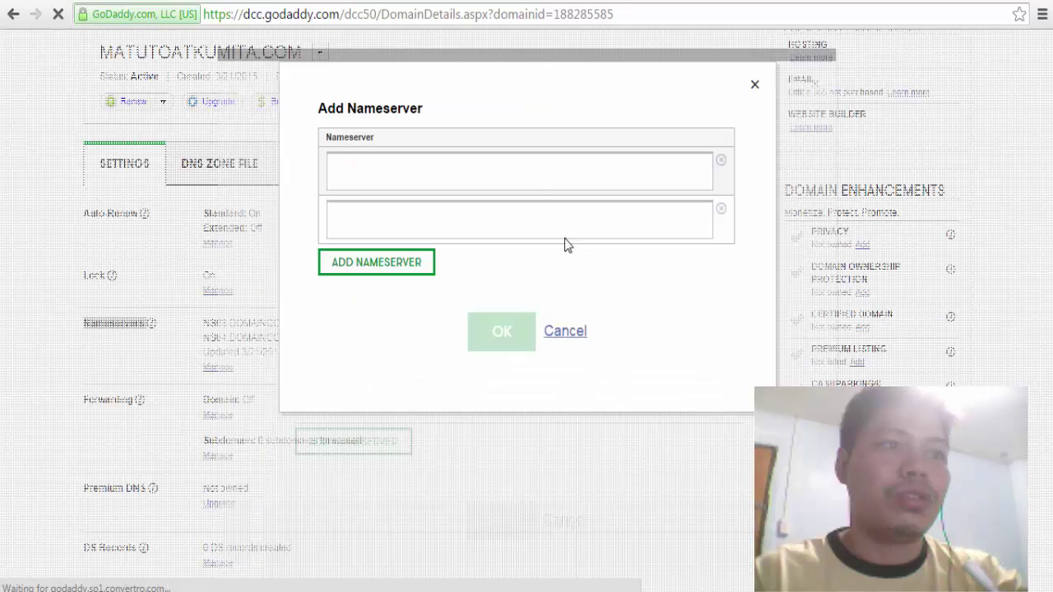
{"action": "left_click", "coordinate": [524, 173]}
{"action": "right_click", "coordinate": [526, 175]}
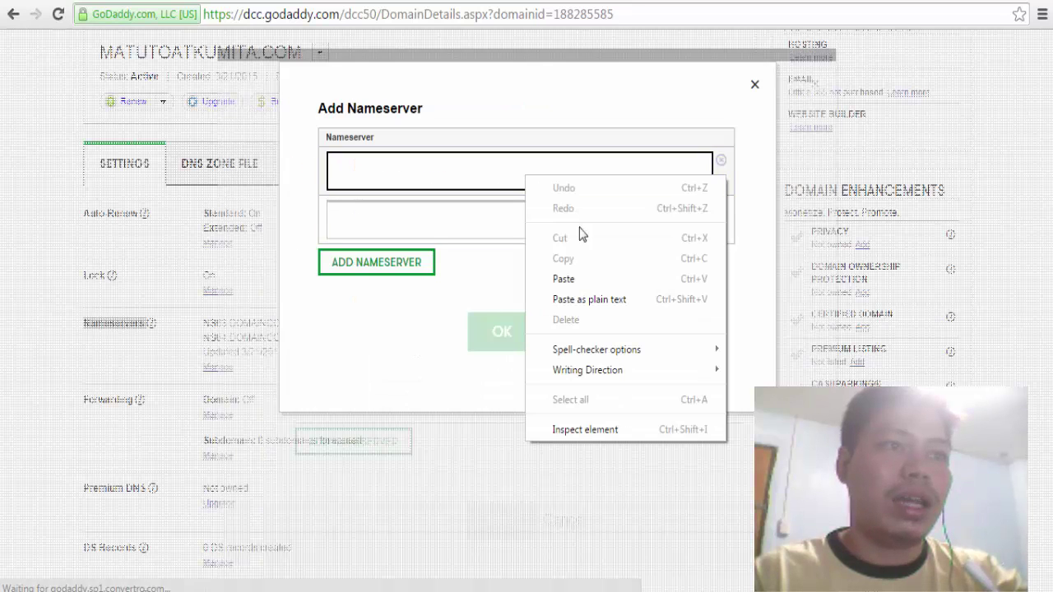
{"action": "left_click", "coordinate": [596, 277]}
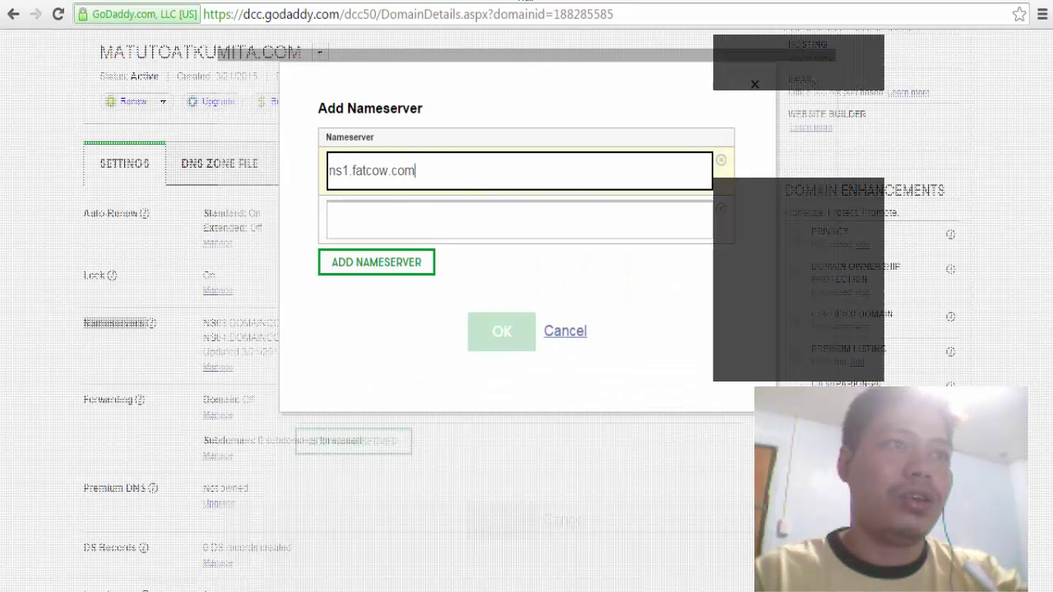
- Copy ns2.fatcow.com from the FatCow control panel and enter it in GoDaddy as the second custom nameserver
{"action": "key", "text": "ctrl+Tab"}
{"action": "left_click_drag", "start_coordinate": [787, 169], "coordinate": [722, 168]}
{"action": "right_click", "coordinate": [725, 168]}
{"action": "left_click", "coordinate": [740, 176]}
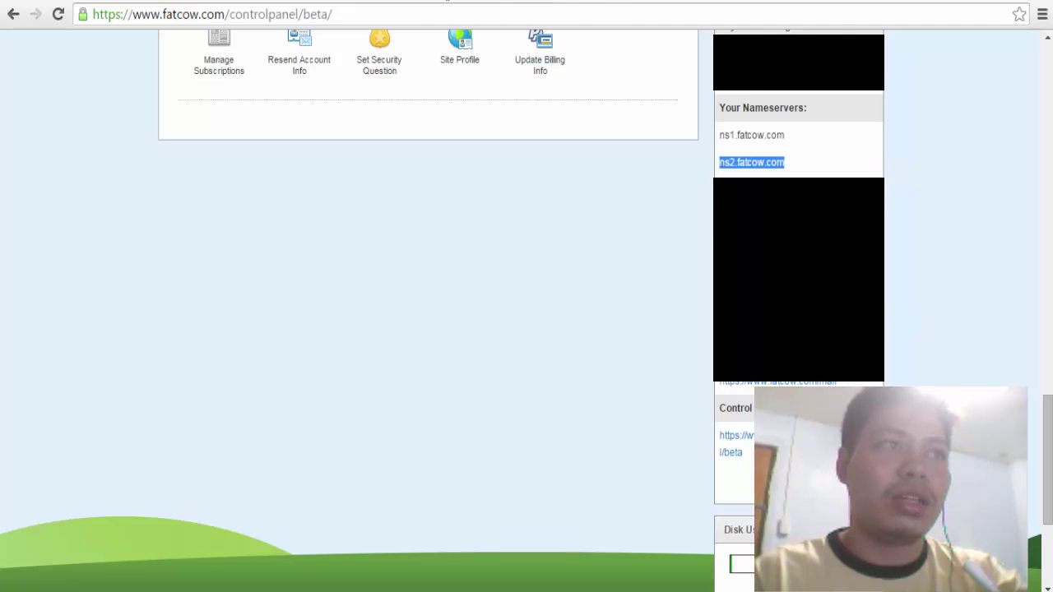
{"action": "key", "text": "ctrl+Tab"}
{"action": "left_click", "coordinate": [454, 222]}
{"action": "right_click", "coordinate": [455, 223]}
{"action": "left_click", "coordinate": [518, 329]}
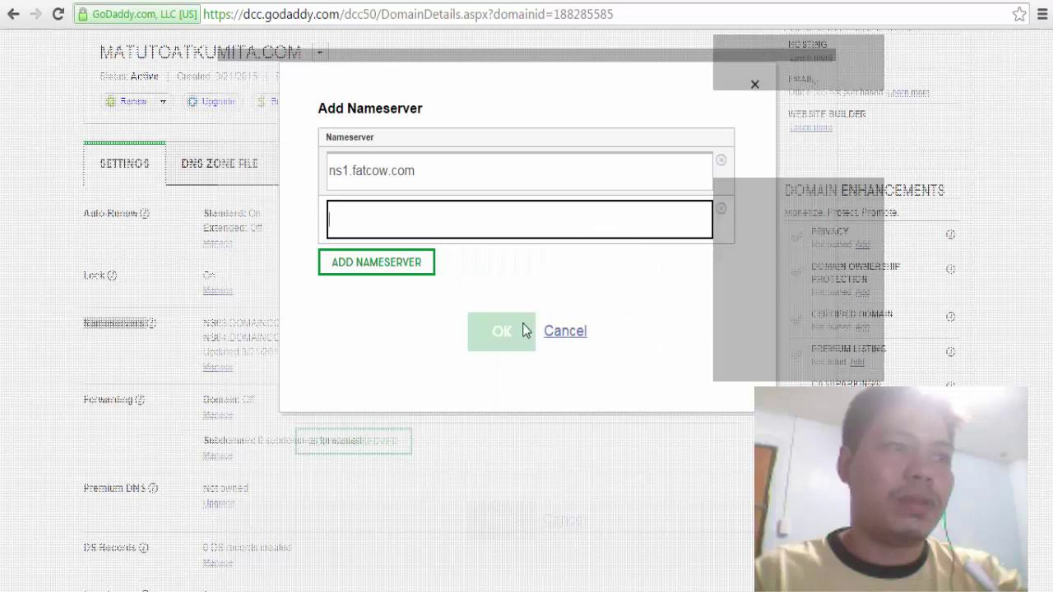
{"action": "left_click", "coordinate": [500, 291]}
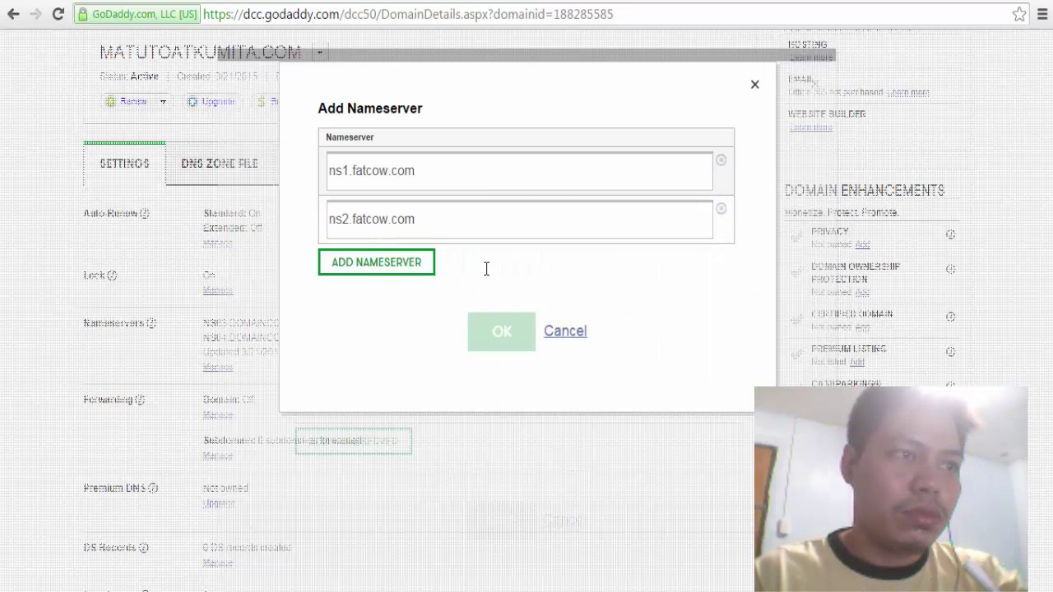
- Confirm only the two FatCow nameservers, without an extra empty entry, and save the nameserver settings
{"action": "left_click", "coordinate": [421, 271]}
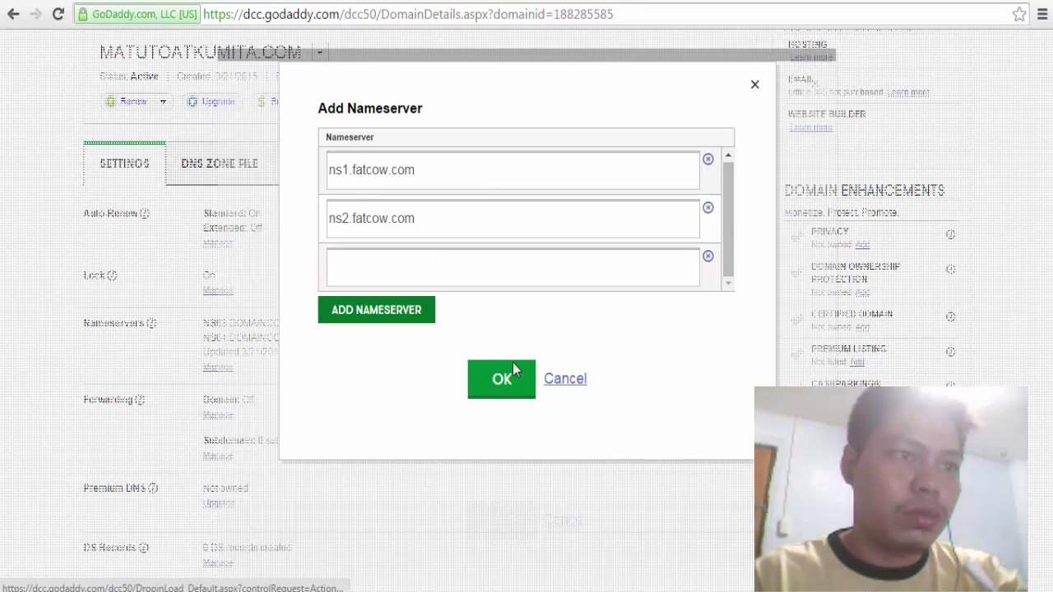
{"action": "left_click", "coordinate": [708, 257]}
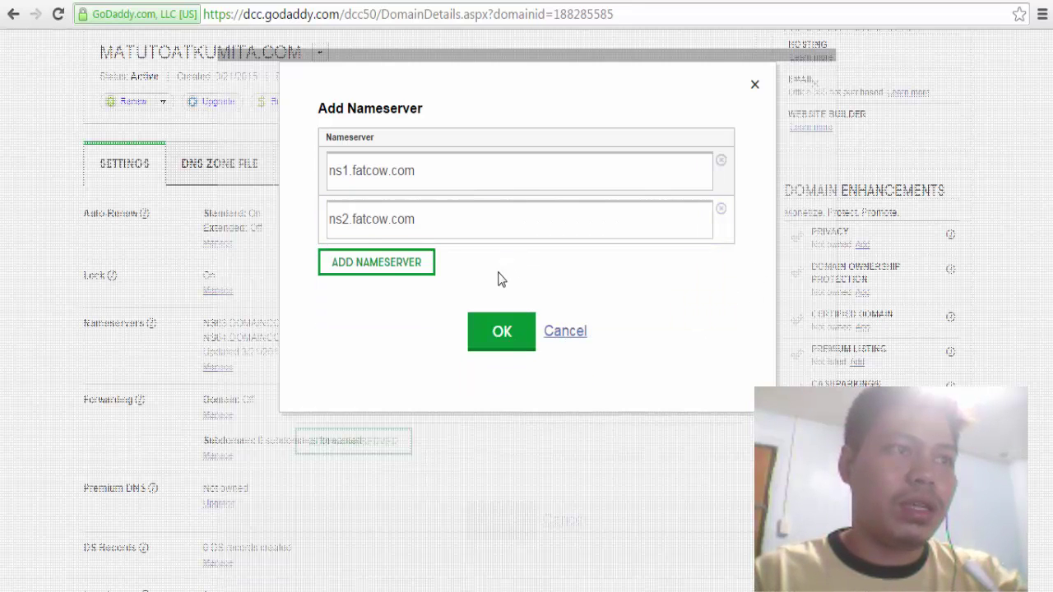
{"action": "left_click", "coordinate": [500, 336]}
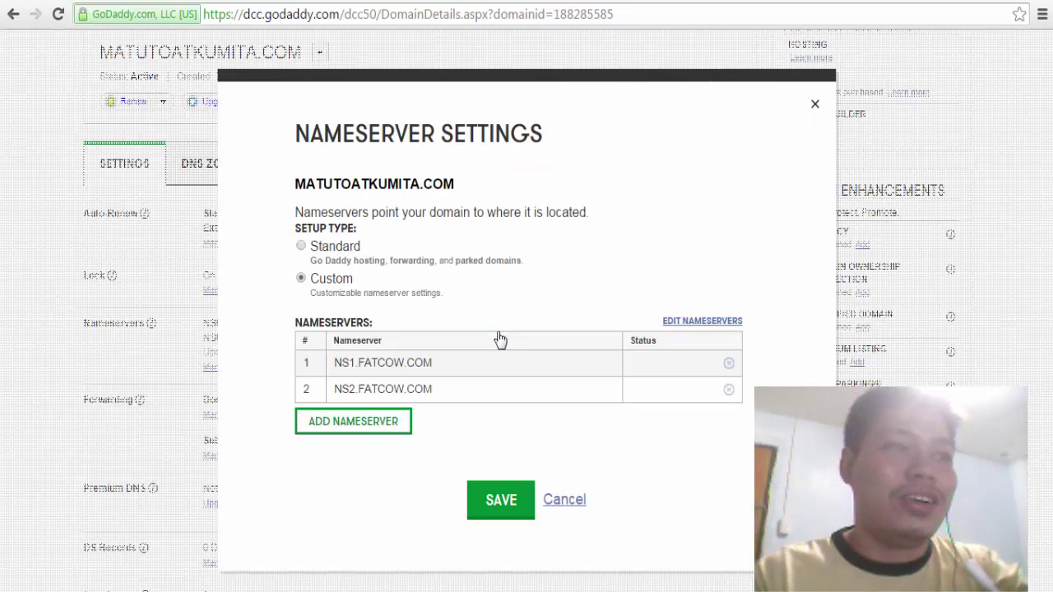
{"action": "left_click", "coordinate": [492, 503]}
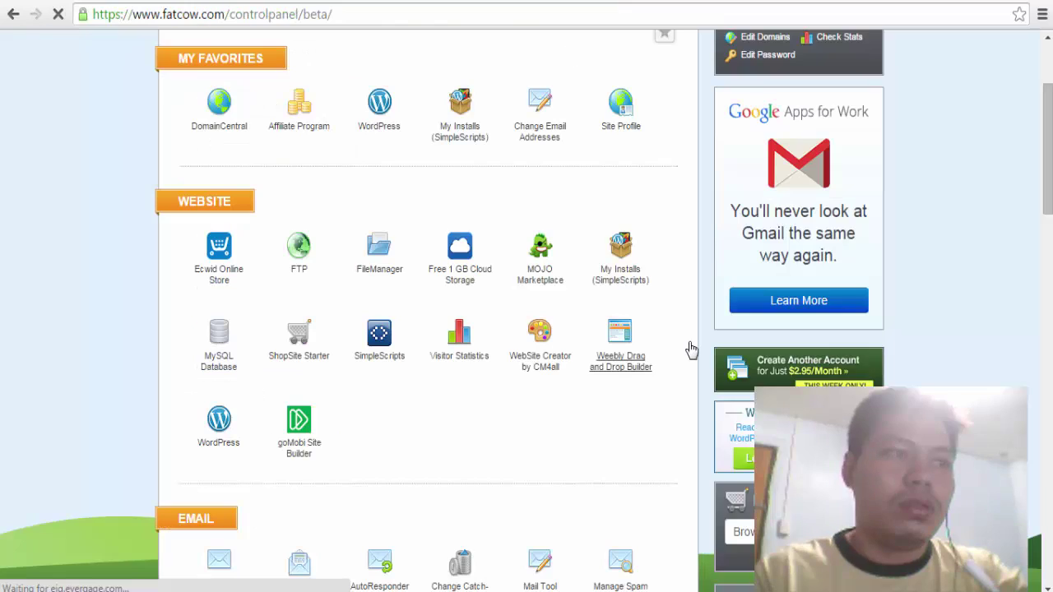
- Switch to the FatCow control panel, open DomainCentral and bring up the form for adding an existing domain
{"action": "scroll", "coordinate": [691, 350], "scroll_direction": "down", "scroll_amount": 1}
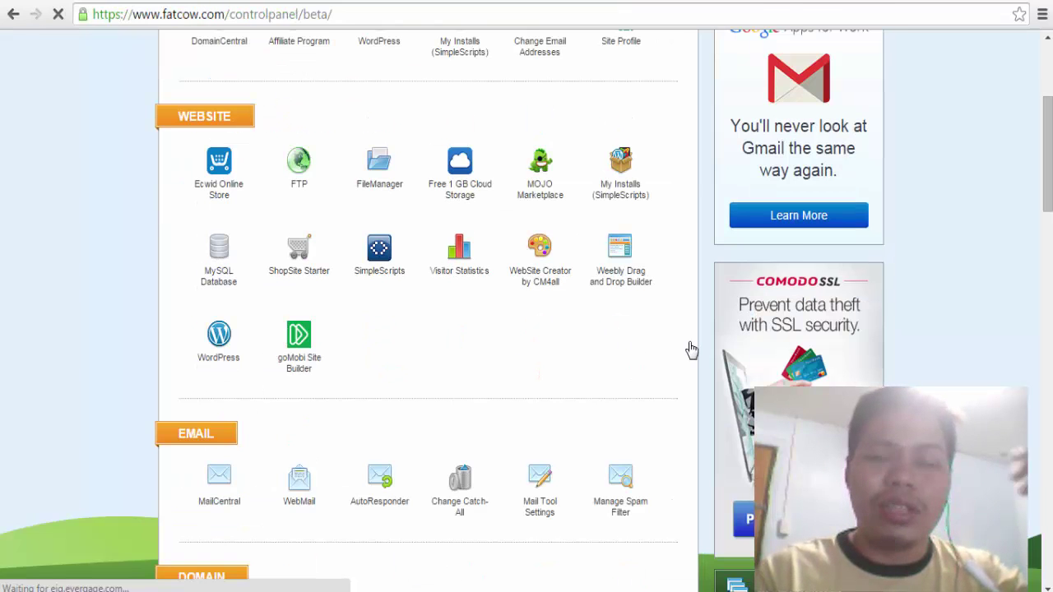
{"action": "scroll", "coordinate": [691, 350], "scroll_direction": "down", "scroll_amount": 2}
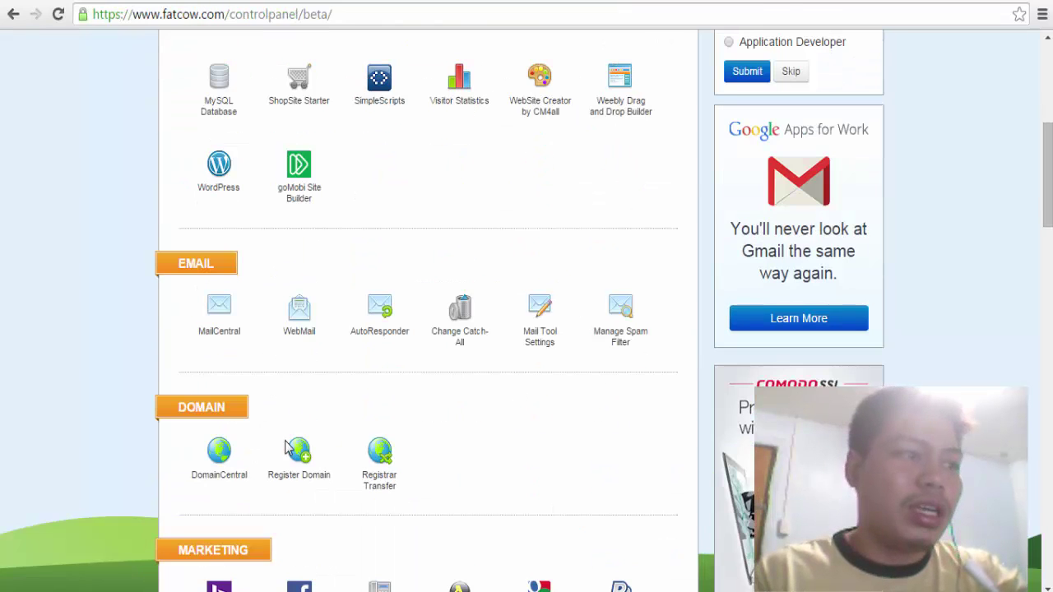
{"action": "left_click", "coordinate": [220, 487]}
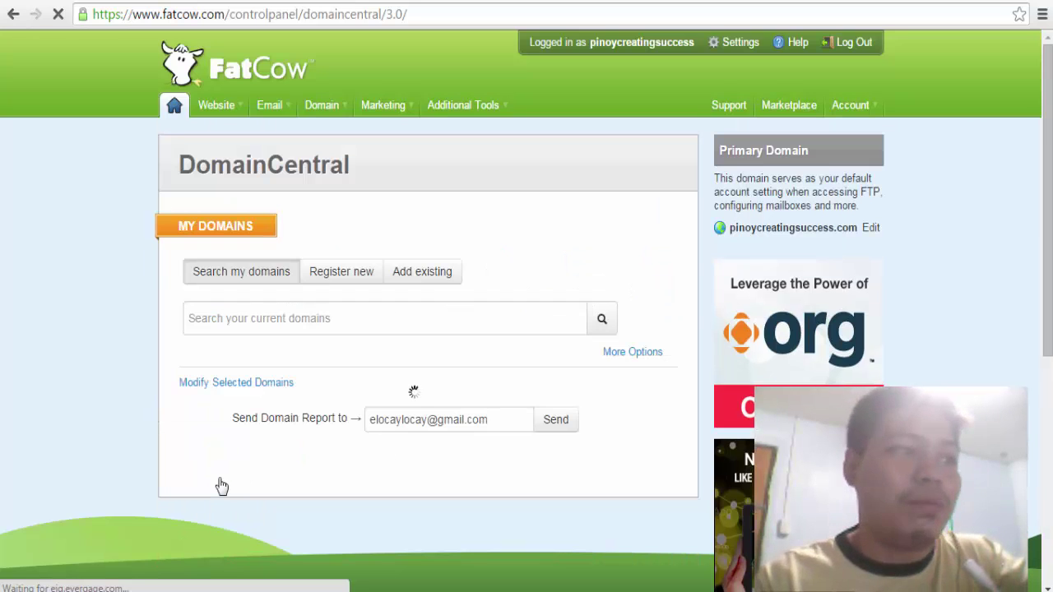
{"action": "left_click", "coordinate": [434, 273]}
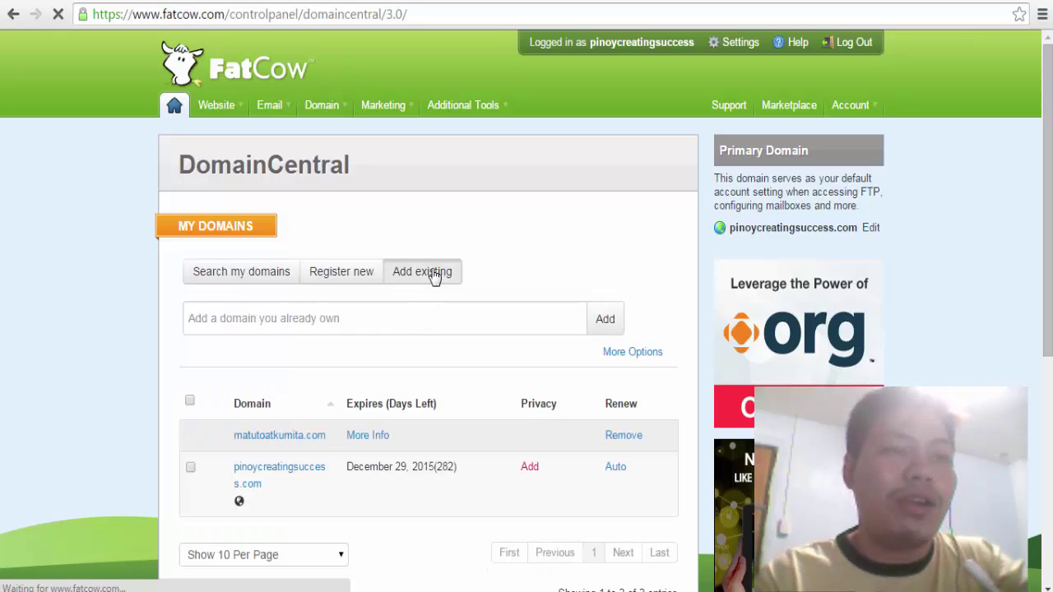
- Expand the information for matutoatkumita.com in the domain list and open its DNS settings
{"action": "scroll", "coordinate": [425, 355], "scroll_direction": "down", "scroll_amount": 1}
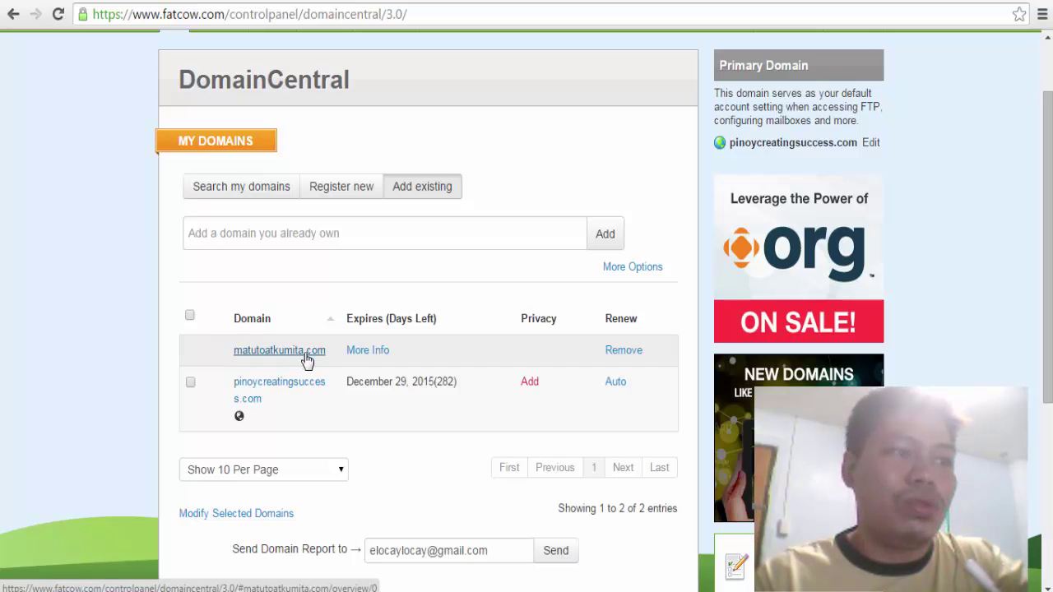
{"action": "left_click", "coordinate": [363, 360]}
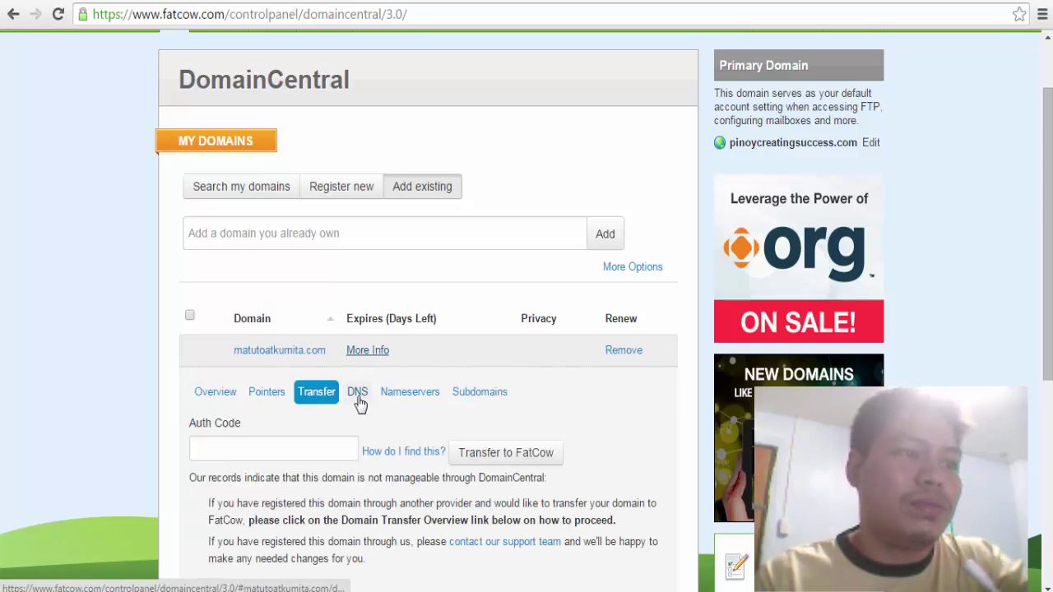
{"action": "left_click", "coordinate": [358, 398]}
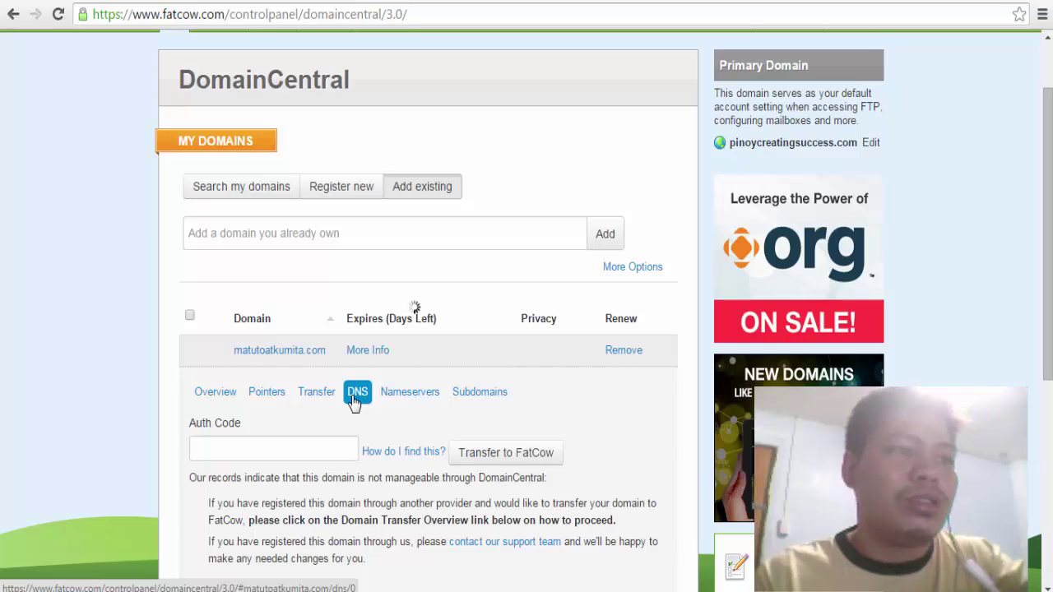